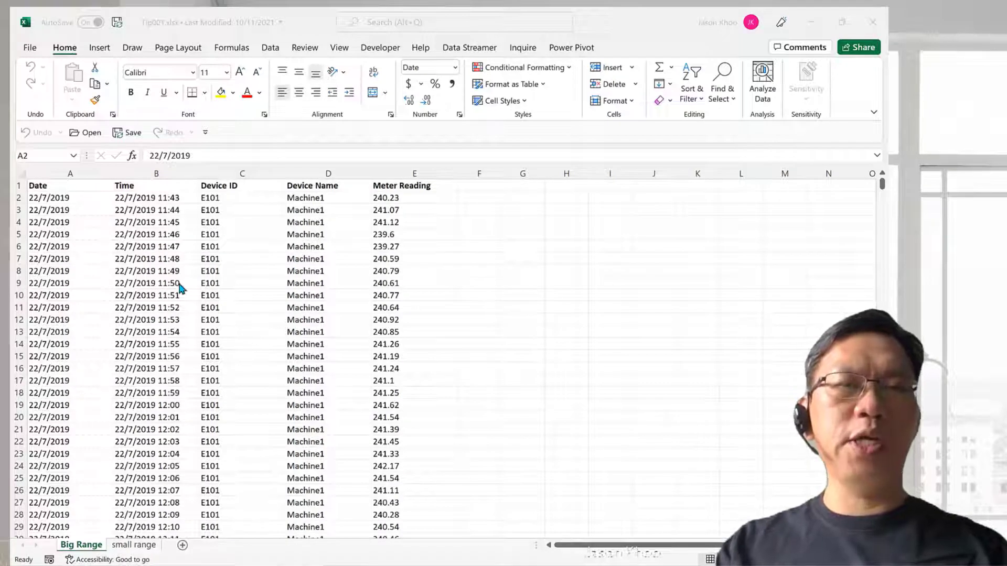
# On the current sheet, jump from A2 down to the last filled row and back to the top
pyautogui.scroll(-20, 179, 287)
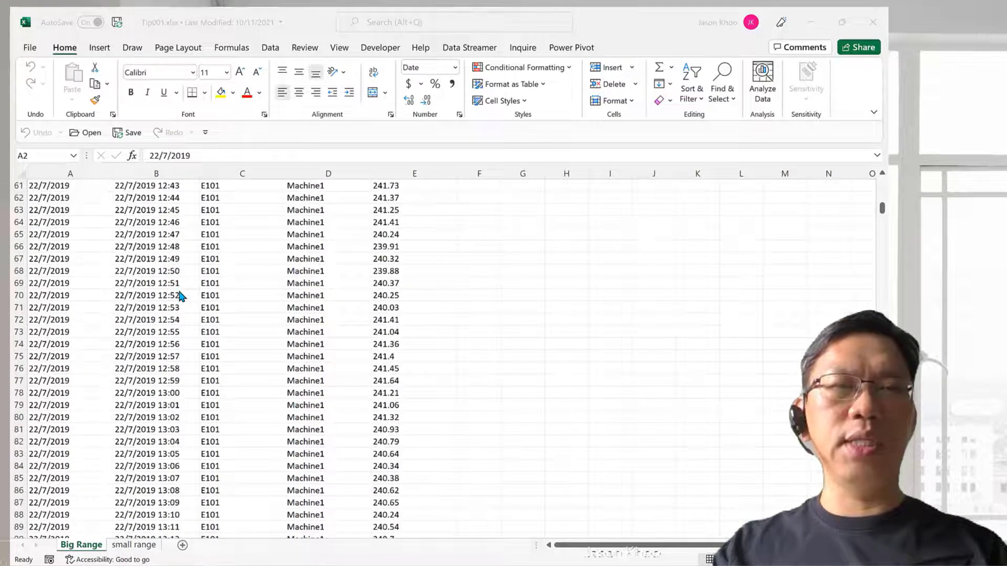
pyautogui.scroll(-20, 178, 297)
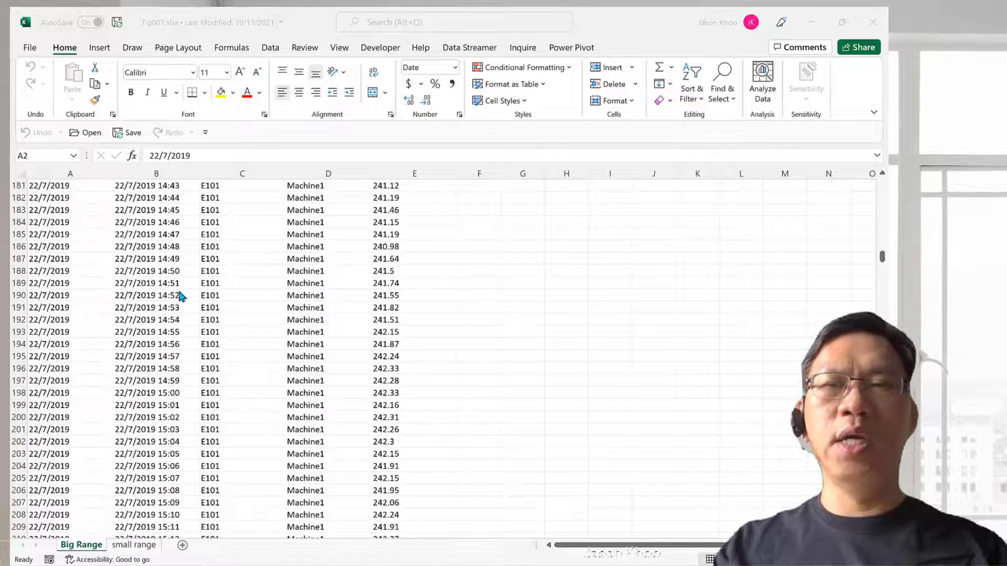
pyautogui.scroll(20, 179, 296)
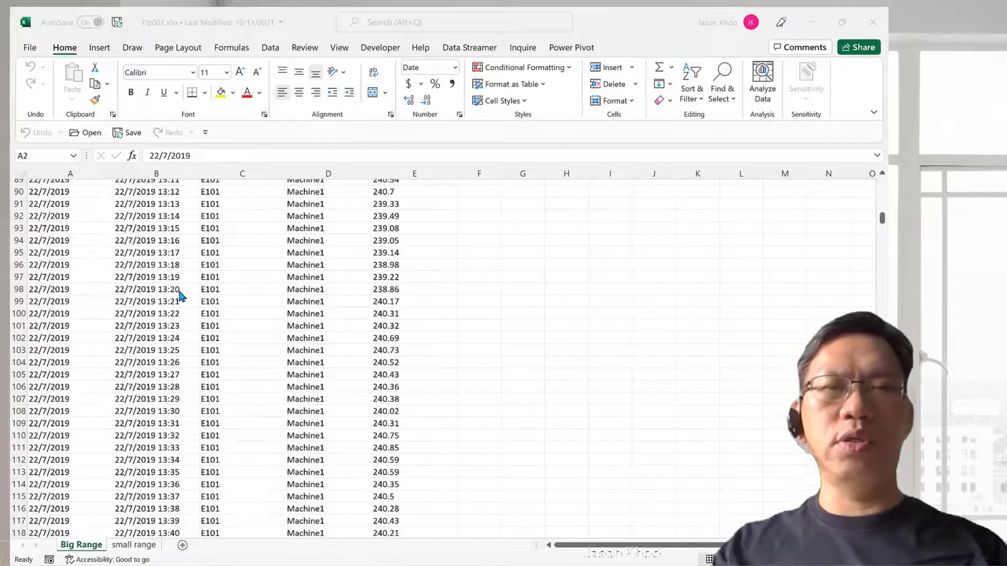
pyautogui.scroll(5, 179, 296)
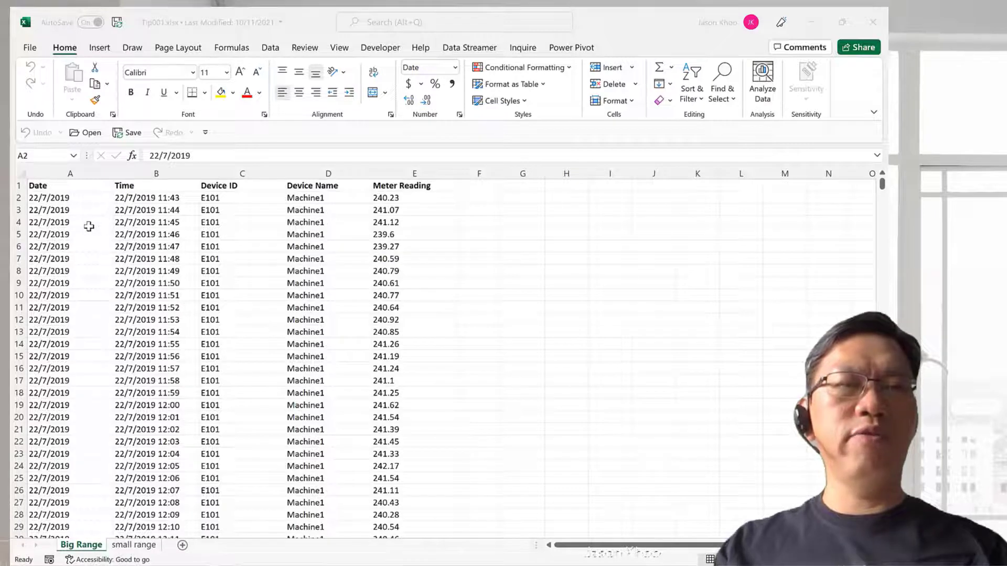
pyautogui.click(57, 197)
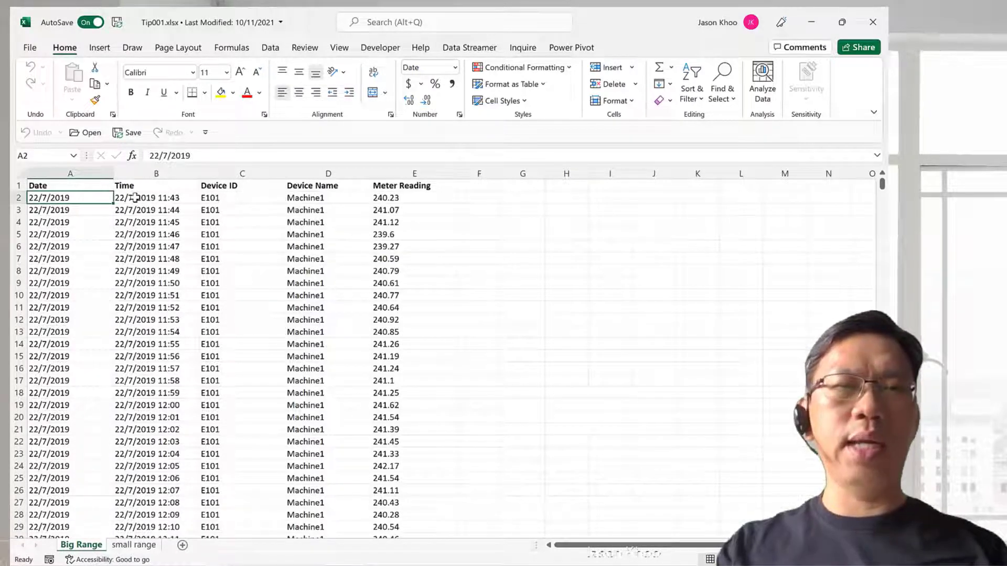
pyautogui.hotkey('ctrl', 'Down')
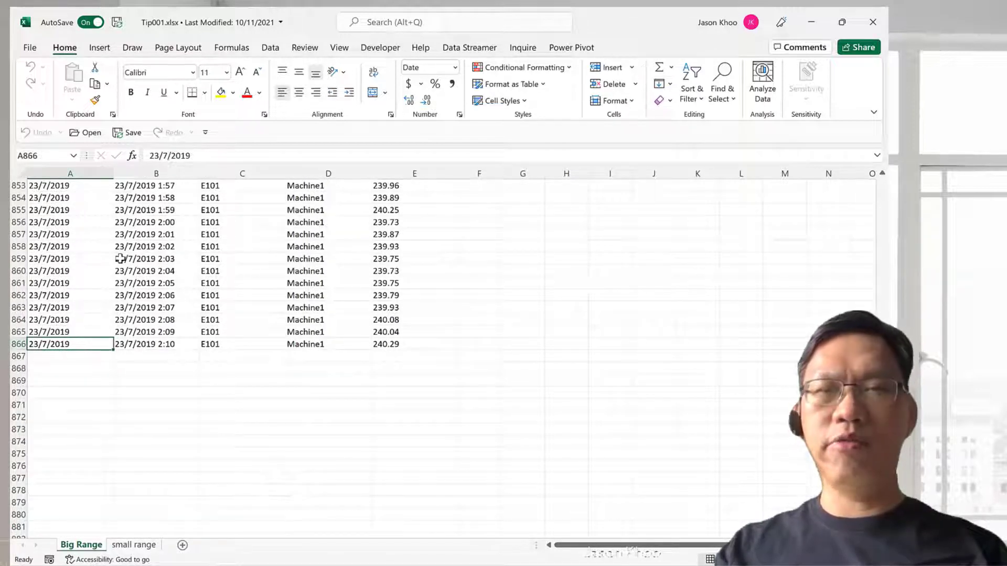
pyautogui.hotkey('ctrl', 'Up')
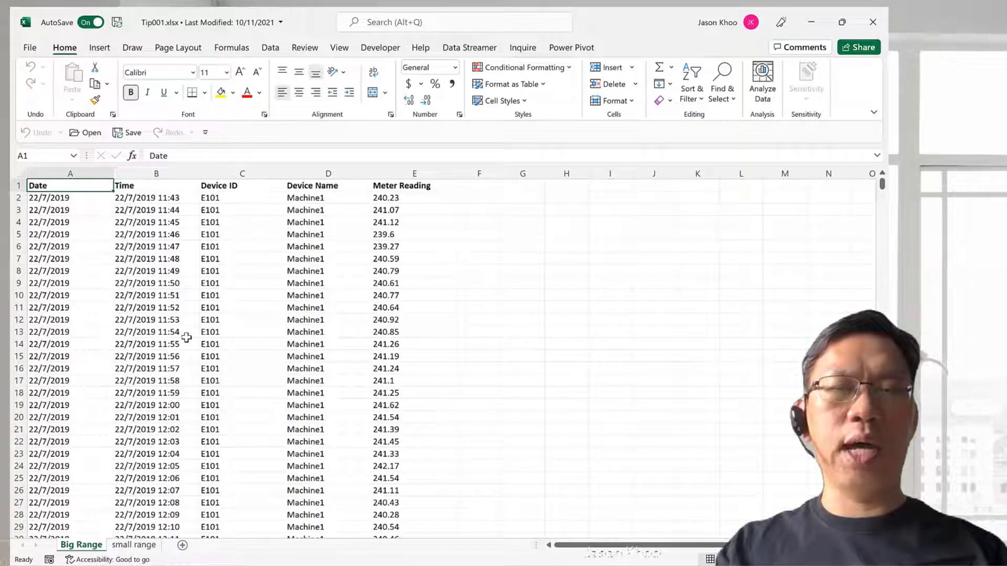
# On the small range sheet, jump from A2 to A21, across row 21, then back to A1
pyautogui.rightClick(138, 546)
pyautogui.click(137, 546)
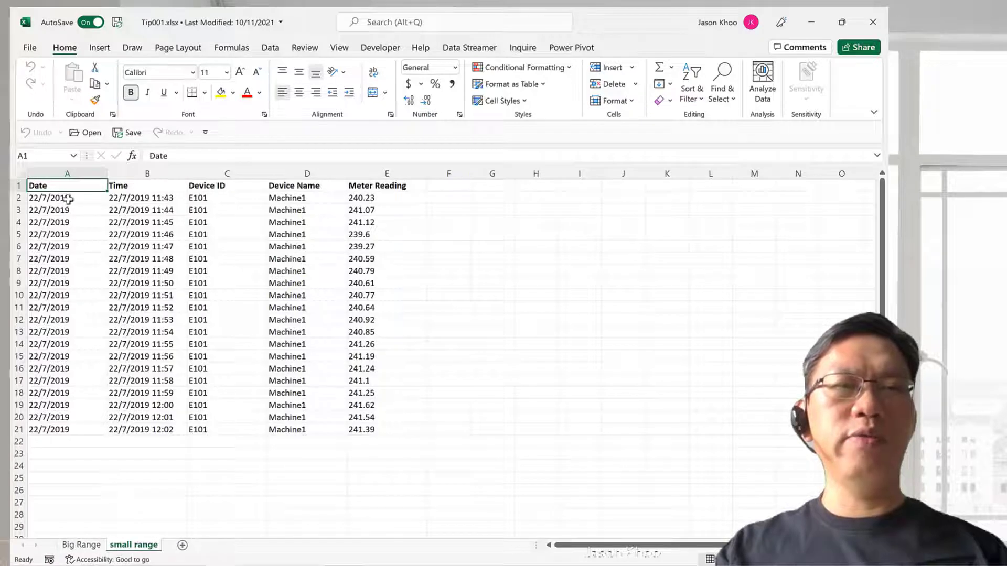
pyautogui.click(68, 199)
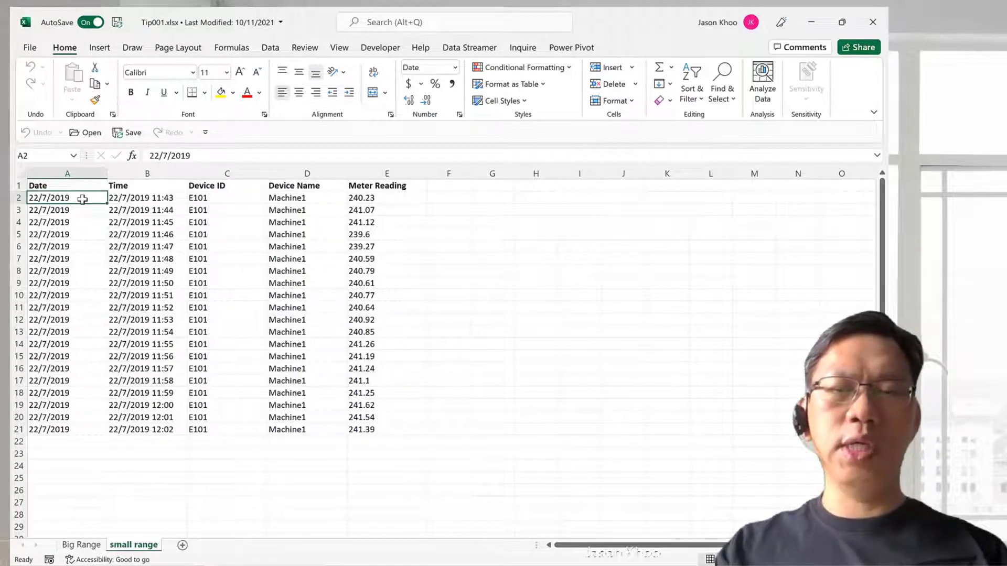
pyautogui.hotkey('ctrl', 'Down')
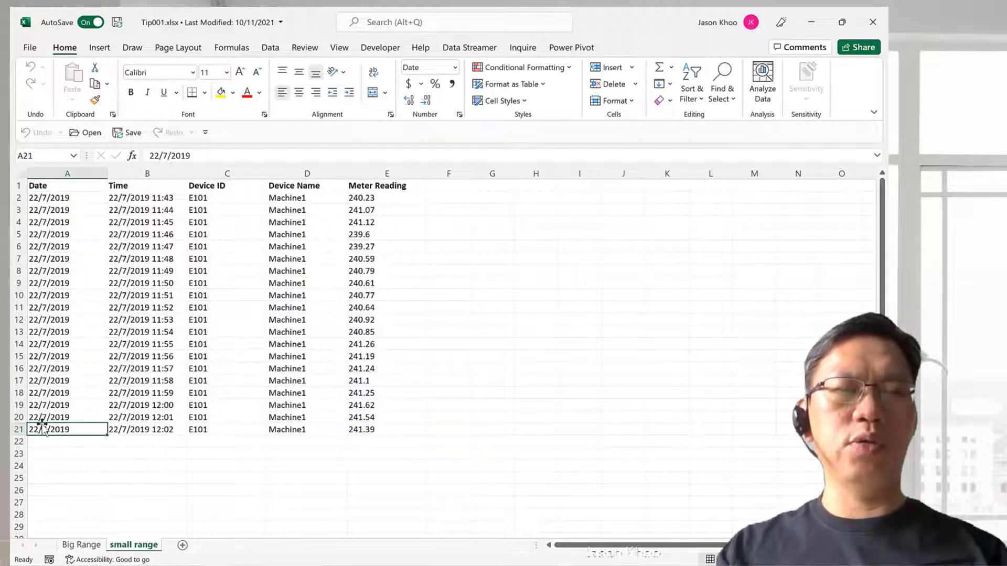
pyautogui.hotkey('ctrl', 'Right')
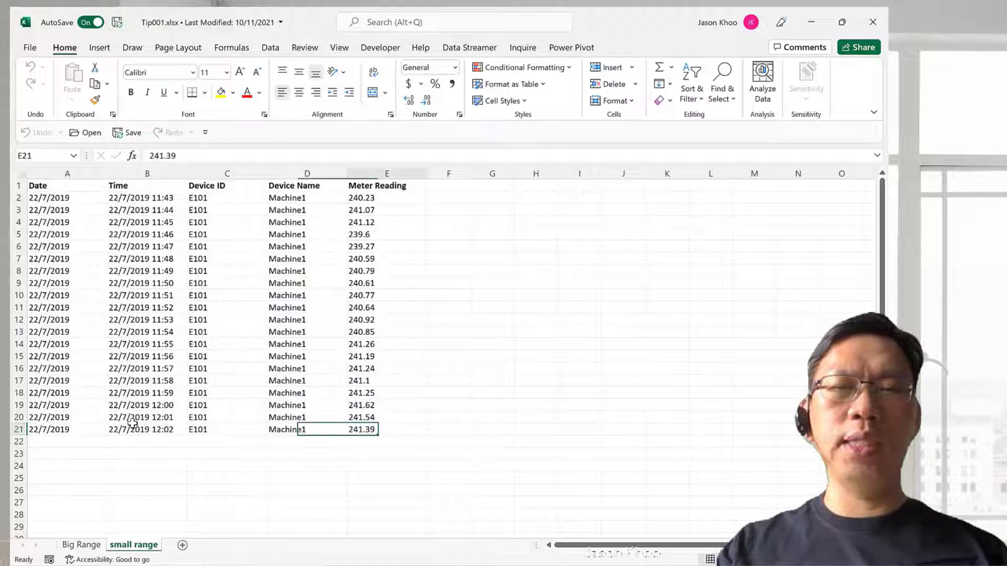
pyautogui.hotkey('ctrl', 'Up')
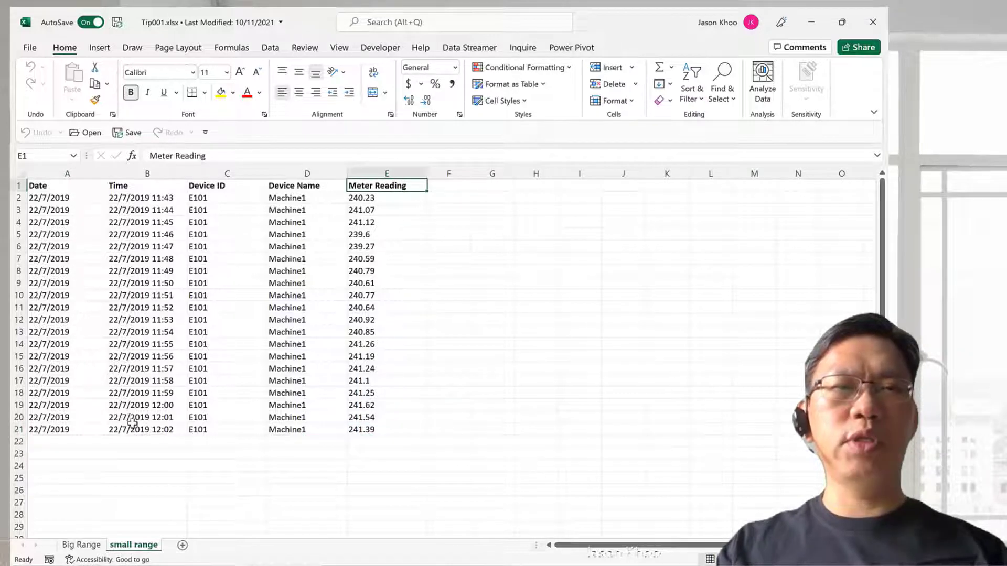
pyautogui.hotkey('ctrl', 'Left')
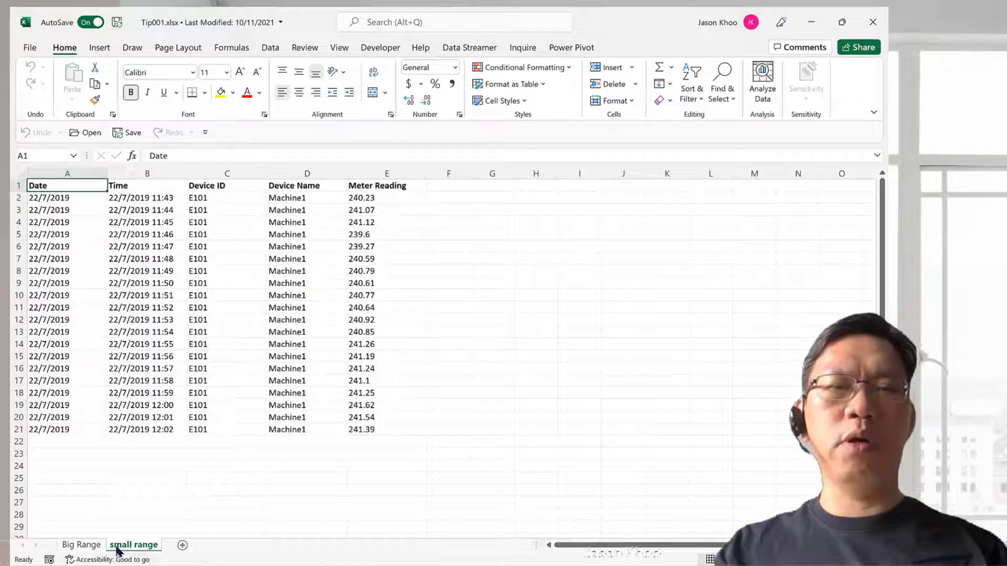
# Return to Big Range and jump from A2 to row 866, across to its last reading, then back to A1
pyautogui.click(77, 545)
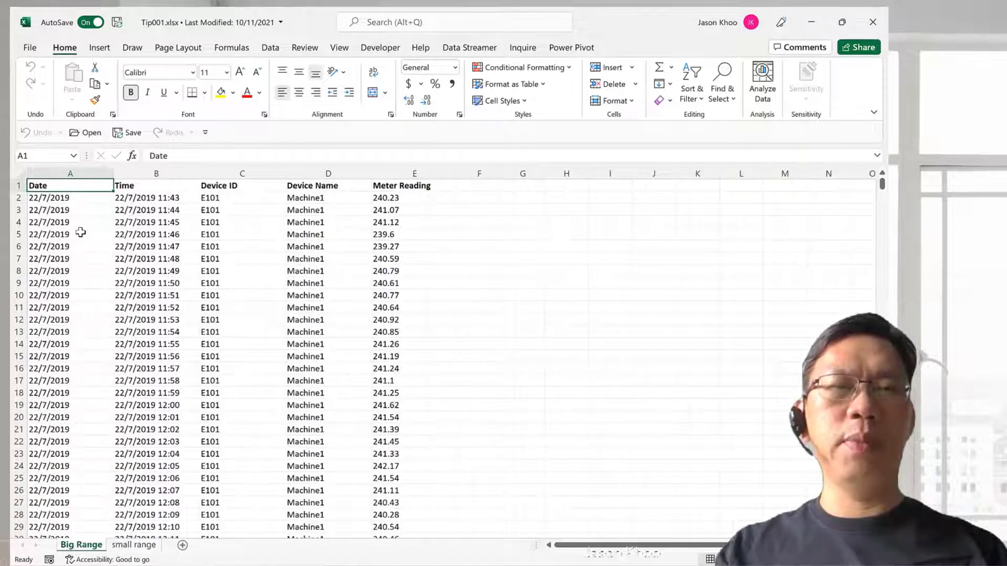
pyautogui.click(79, 198)
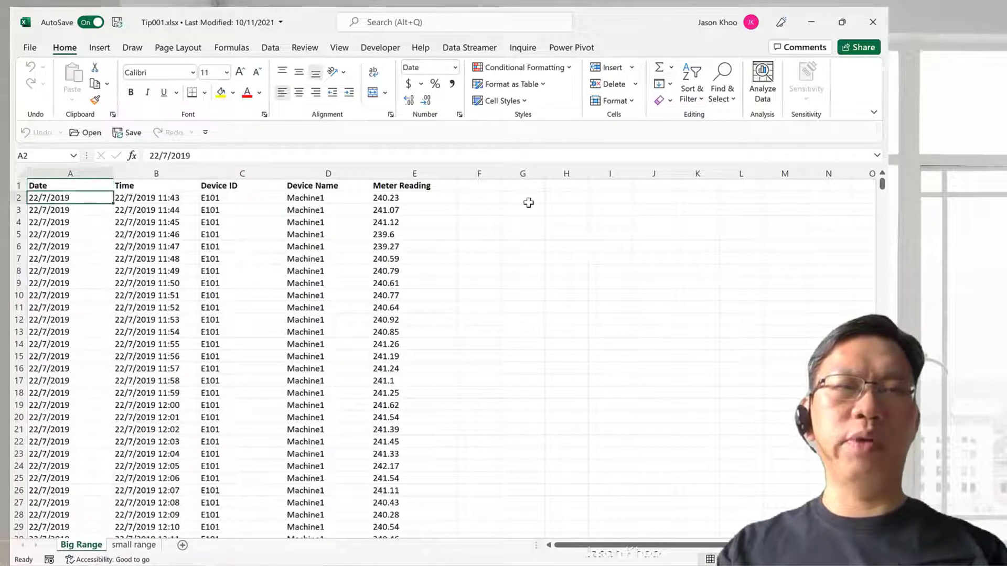
pyautogui.hotkey('ctrl', 'Down')
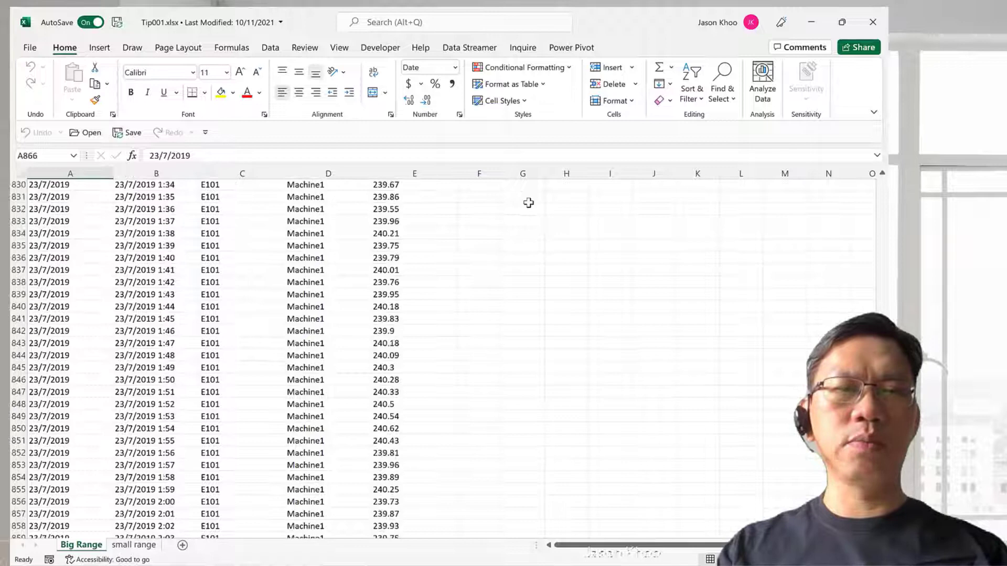
pyautogui.scroll(-3, 517, 228)
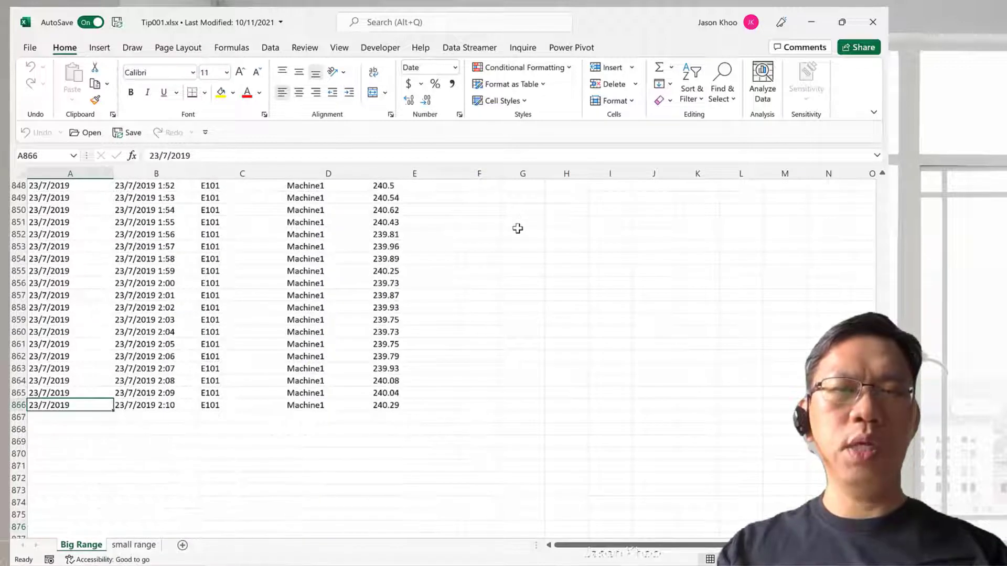
pyautogui.hotkey('ctrl', 'Right')
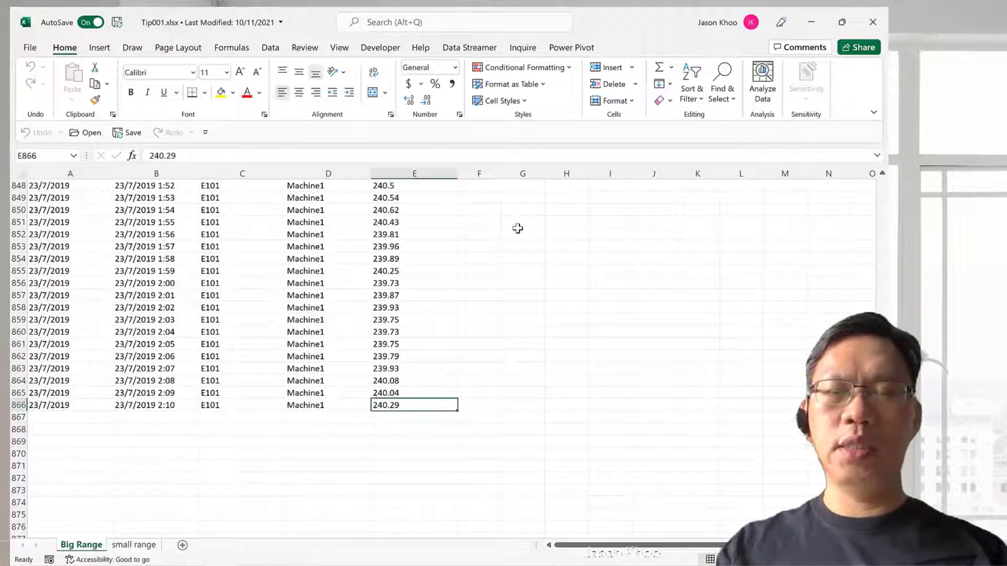
pyautogui.hotkey('ctrl', 'Up')
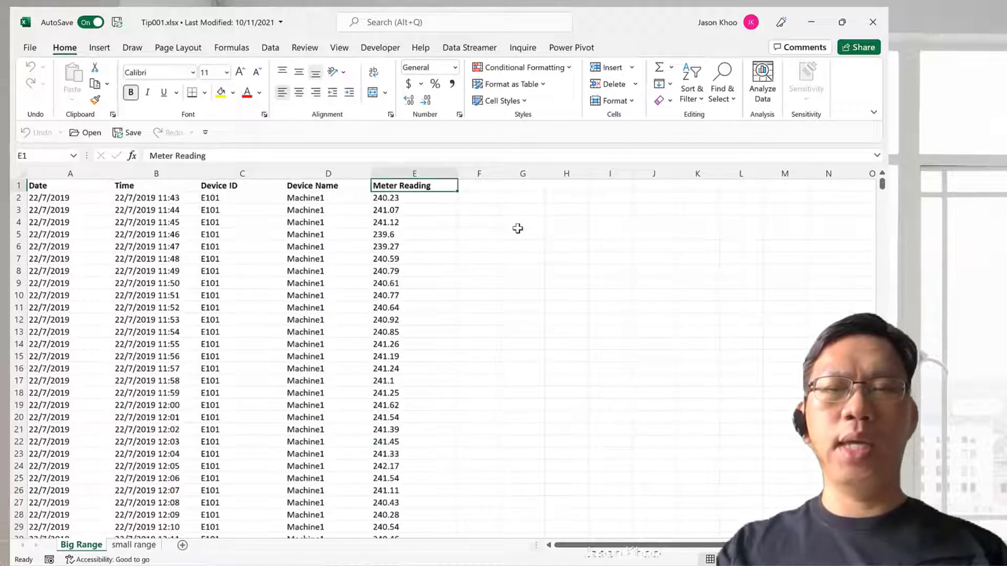
pyautogui.hotkey('ctrl', 'Left')
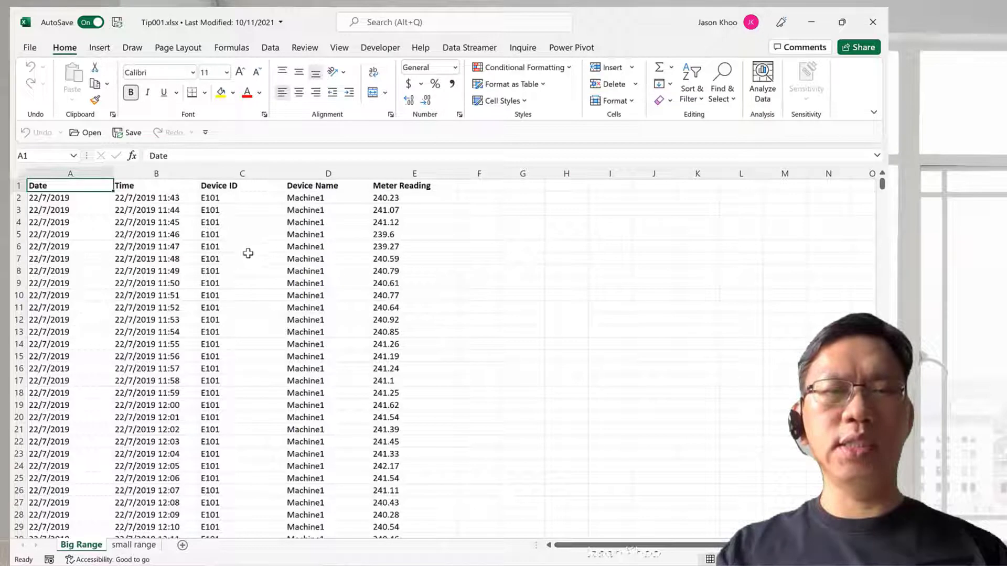
pyautogui.click(137, 547)
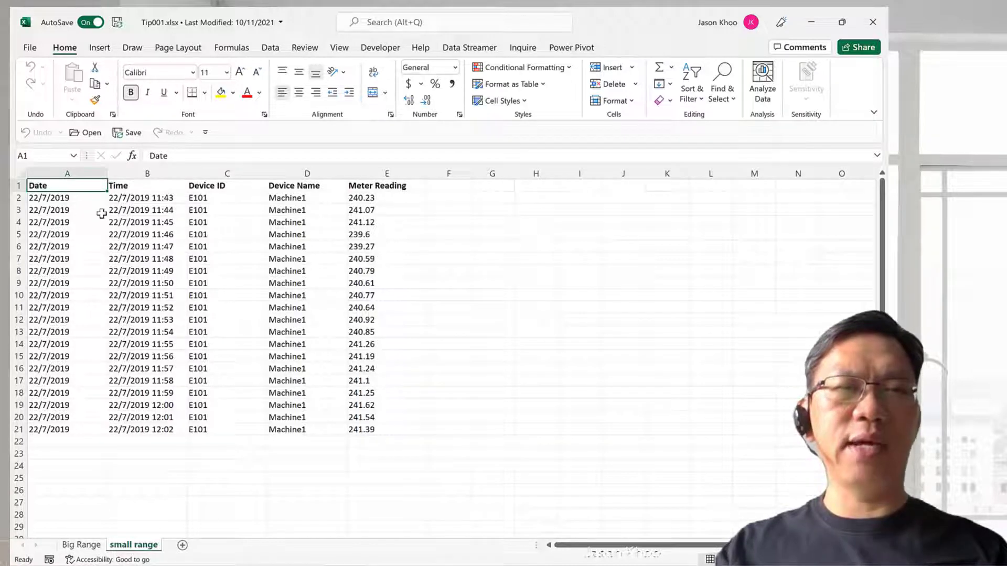
pyautogui.click(84, 200)
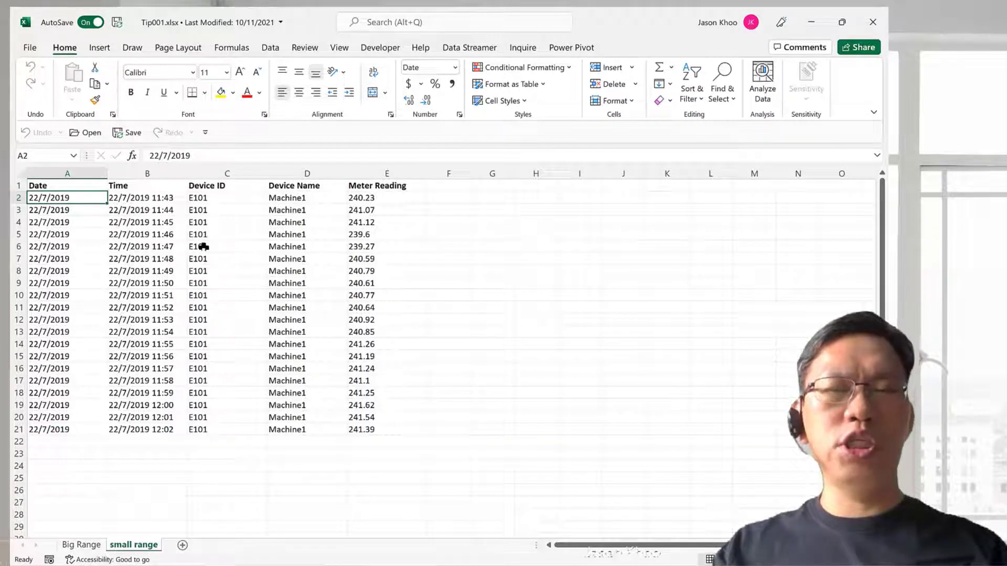
pyautogui.hotkey('ctrl', 'shift', 'Down')
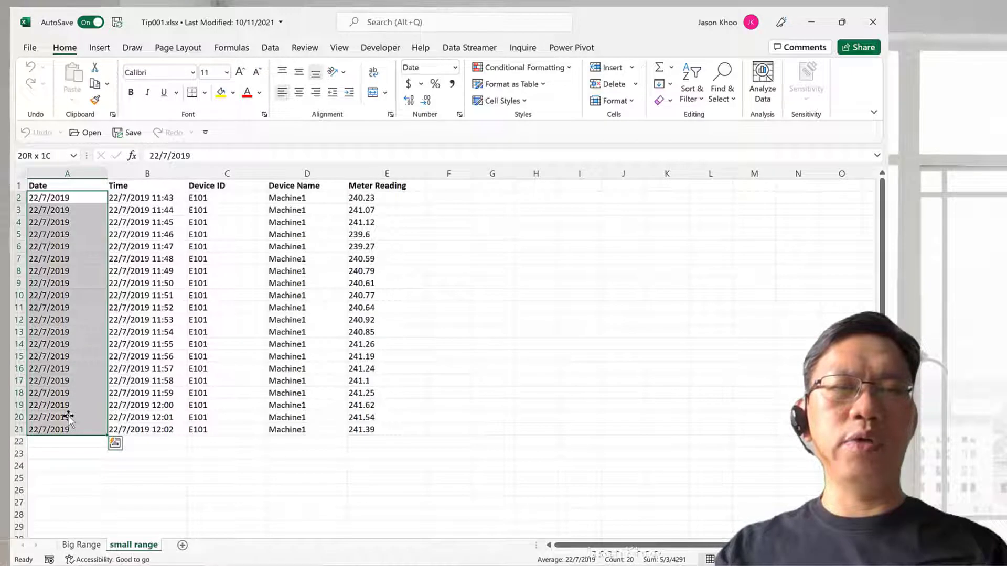
pyautogui.click(90, 198)
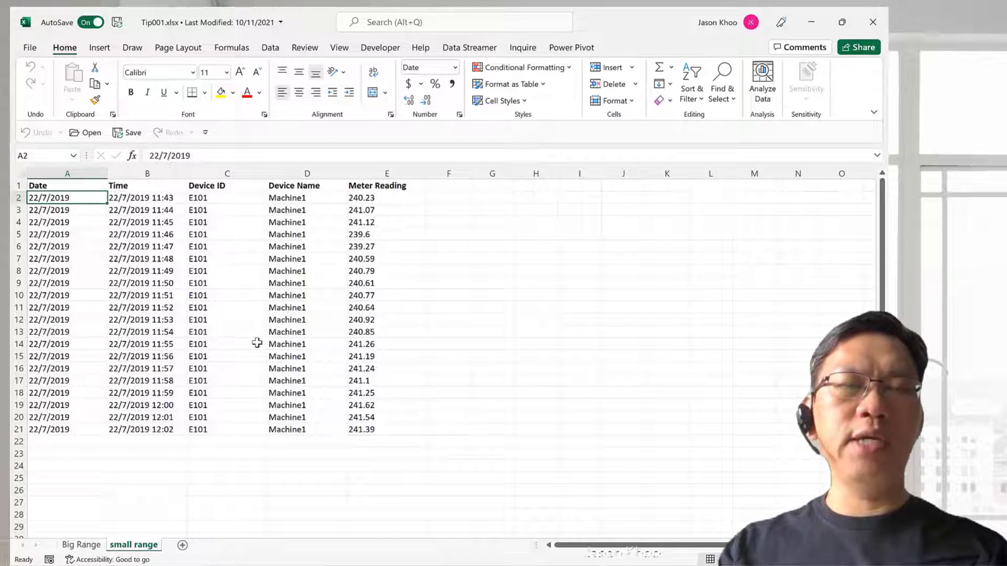
pyautogui.hotkey('shift', 'Down')
pyautogui.hotkey('shift', 'Down')
pyautogui.hotkey('shift', 'Down')
pyautogui.hotkey('shift', 'Down')
pyautogui.hotkey('shift', 'Down')
pyautogui.hotkey('shift', 'Down')
pyautogui.hotkey('shift', 'Down')
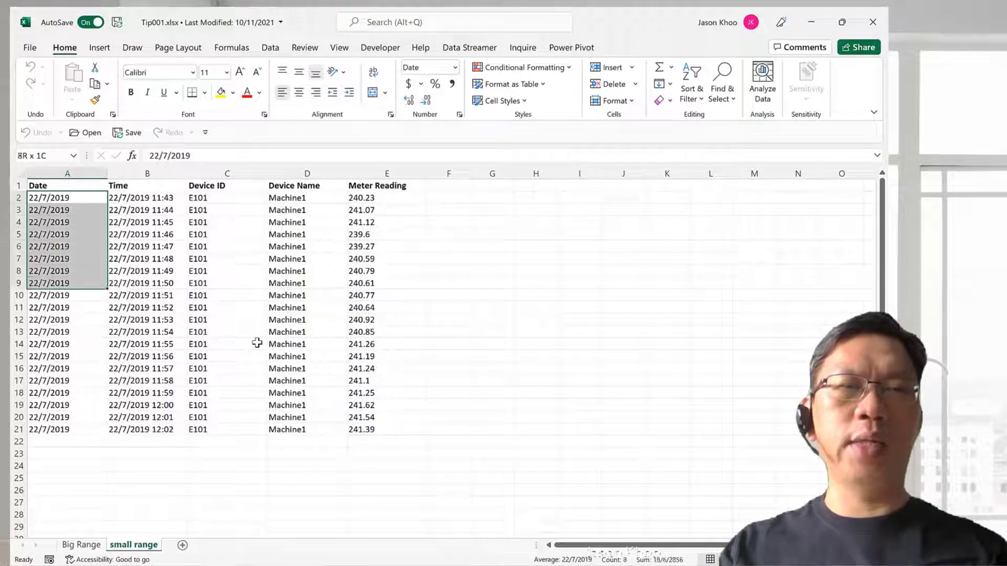
pyautogui.hotkey('shift', 'Down')
pyautogui.hotkey('shift', 'Down')
pyautogui.hotkey('shift', 'Down')
pyautogui.hotkey('shift', 'Down')
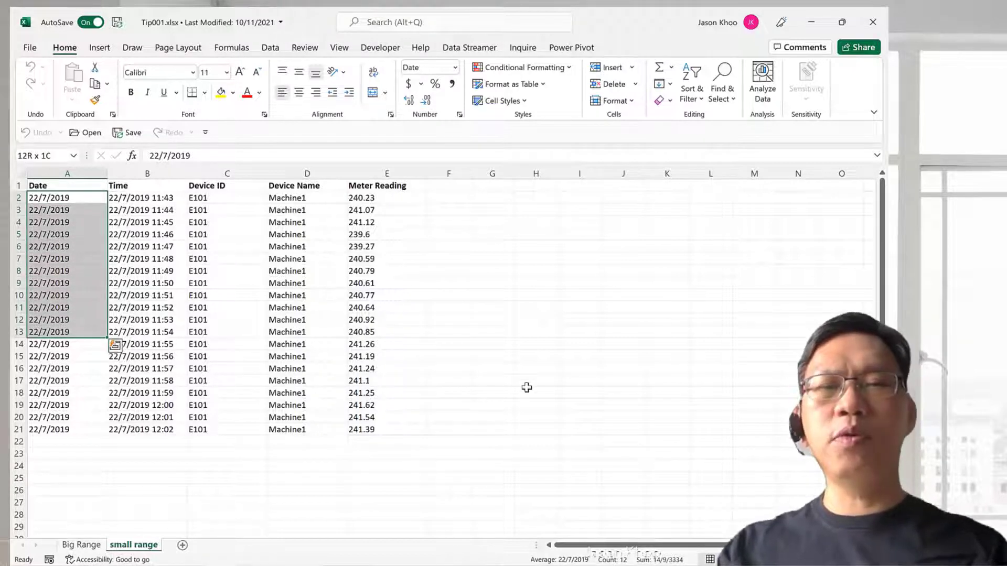
pyautogui.click(528, 390)
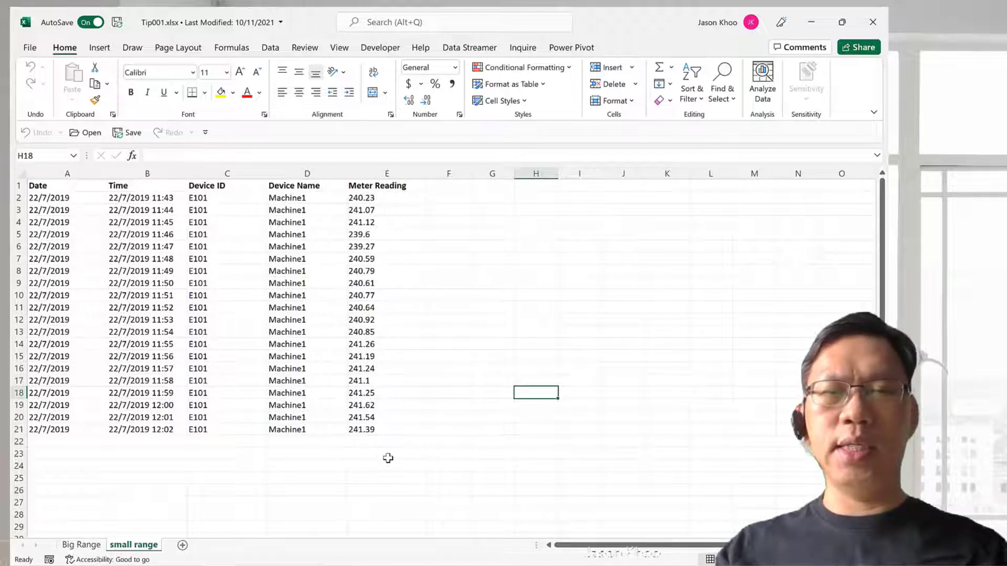
# Enter =SUM(E2:E21) in cell E23 to total the readings as 4817.05
pyautogui.click(372, 456)
pyautogui.write('=')
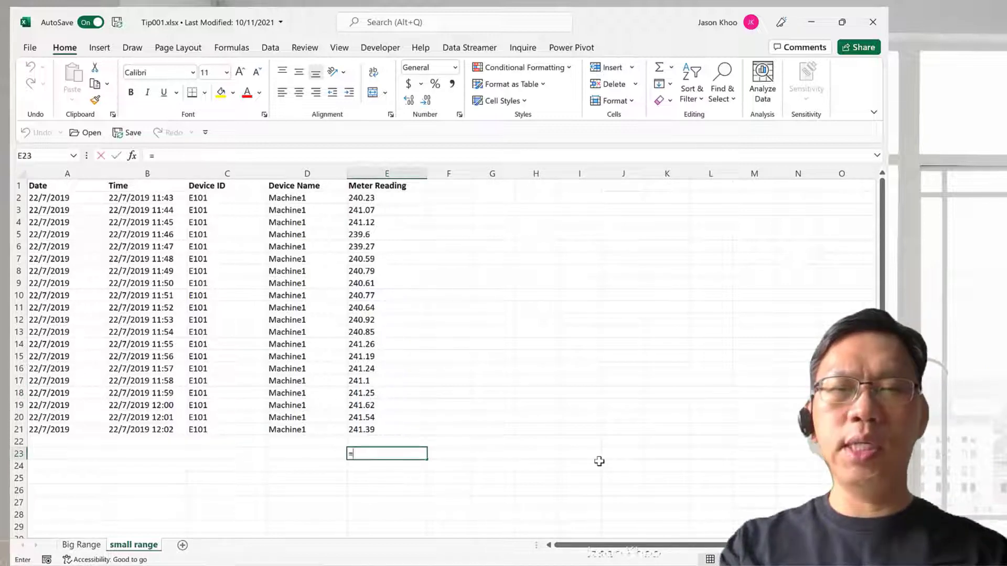
pyautogui.write('sum')
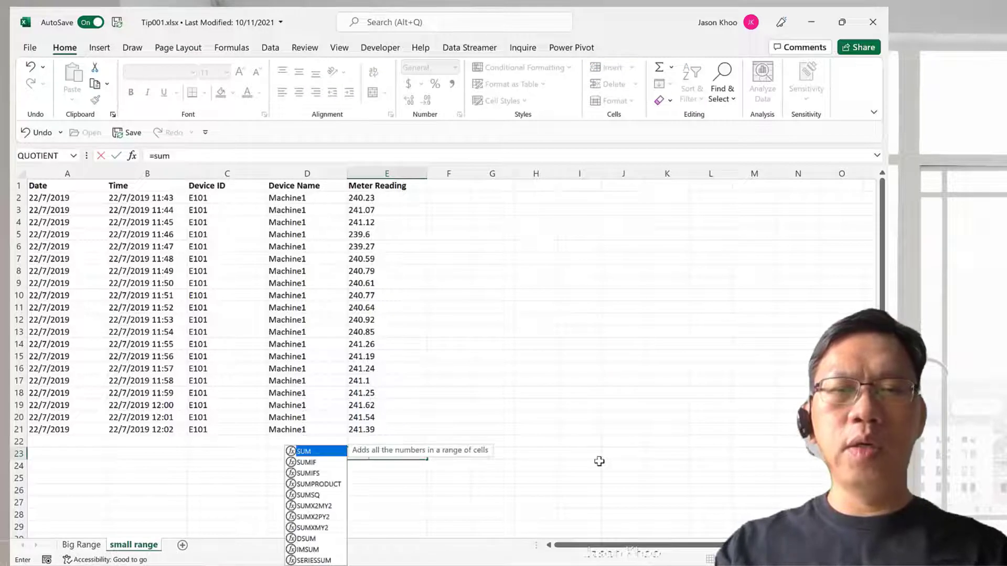
pyautogui.press('Tab')
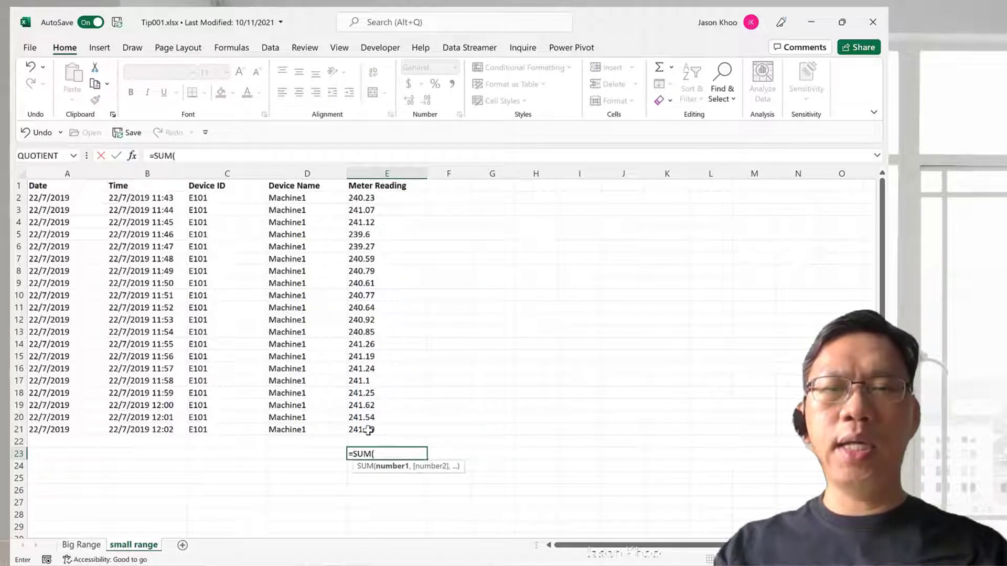
pyautogui.press('Up')
pyautogui.press('Up')
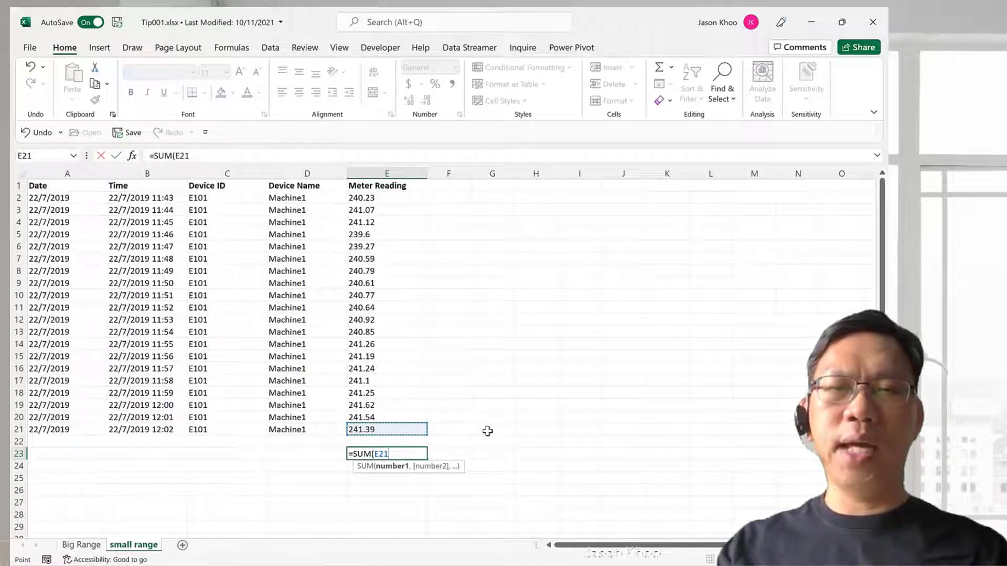
pyautogui.hotkey('ctrl', 'shift', 'Up')
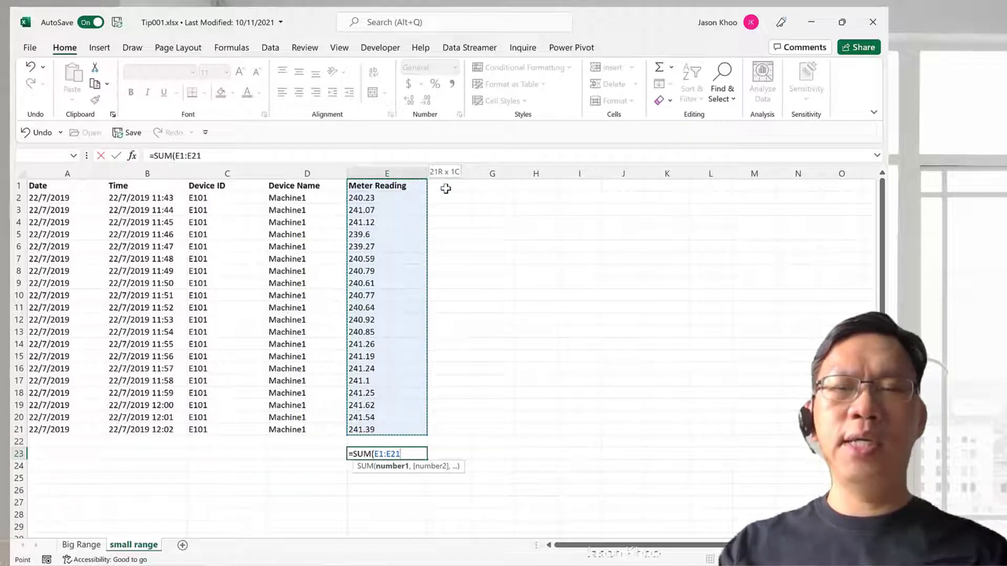
pyautogui.hotkey('shift', 'Down')
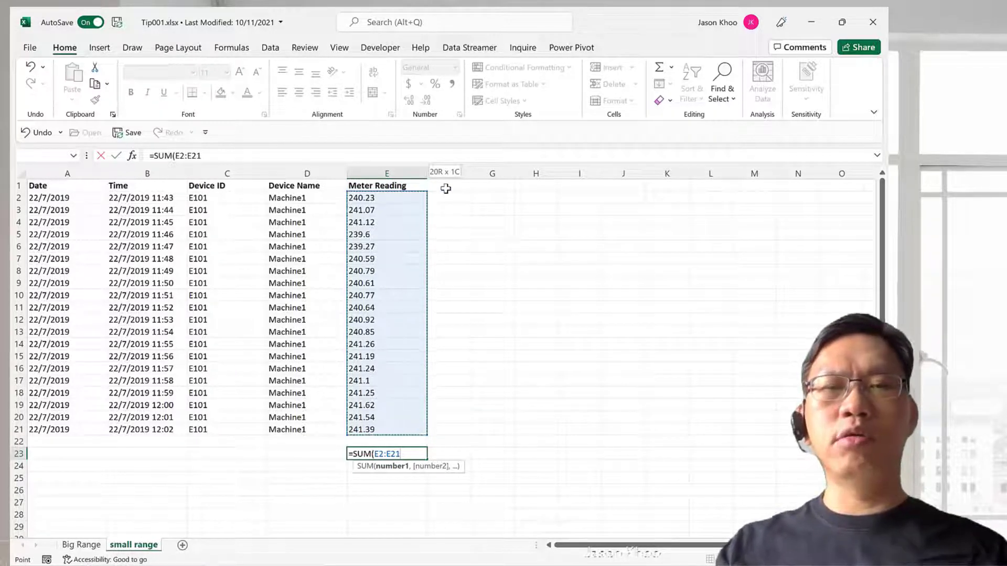
pyautogui.write(')')
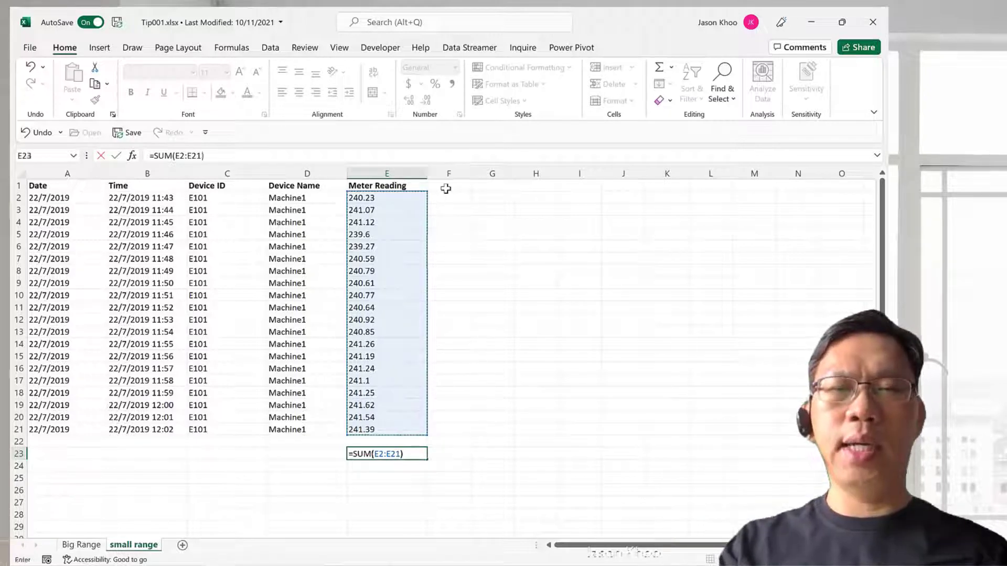
pyautogui.press('Return')
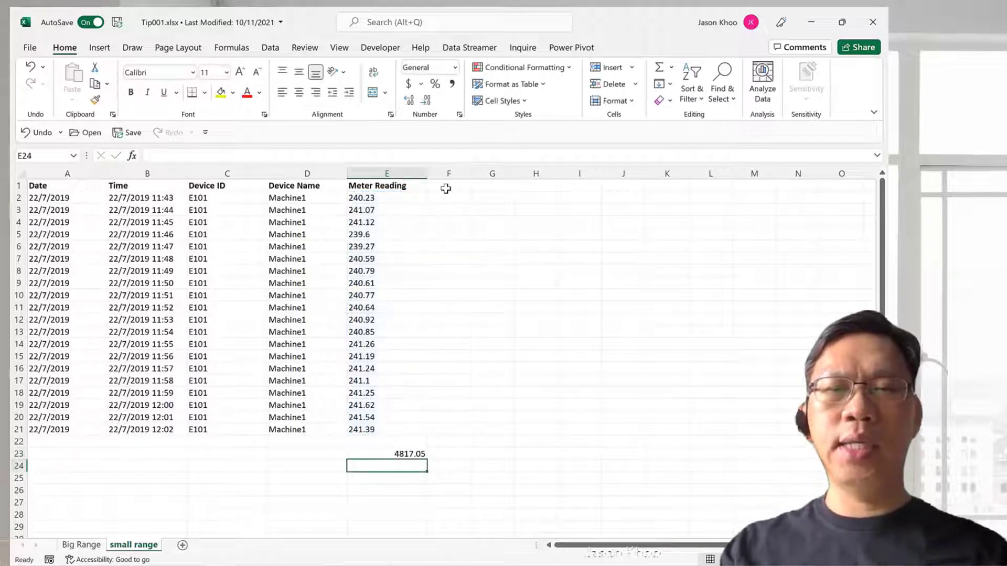
pyautogui.click(408, 452)
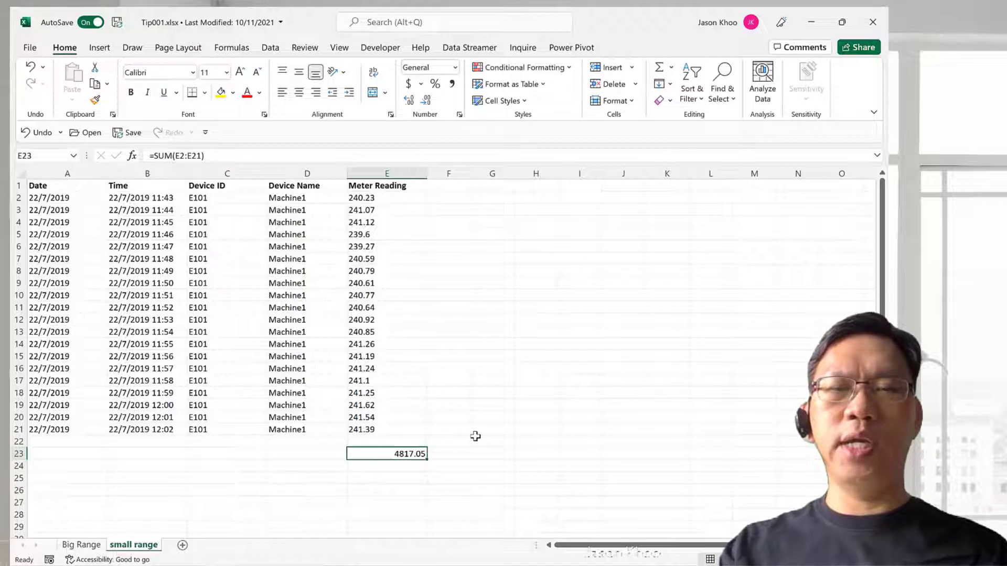
pyautogui.scroll(-3, 475, 432)
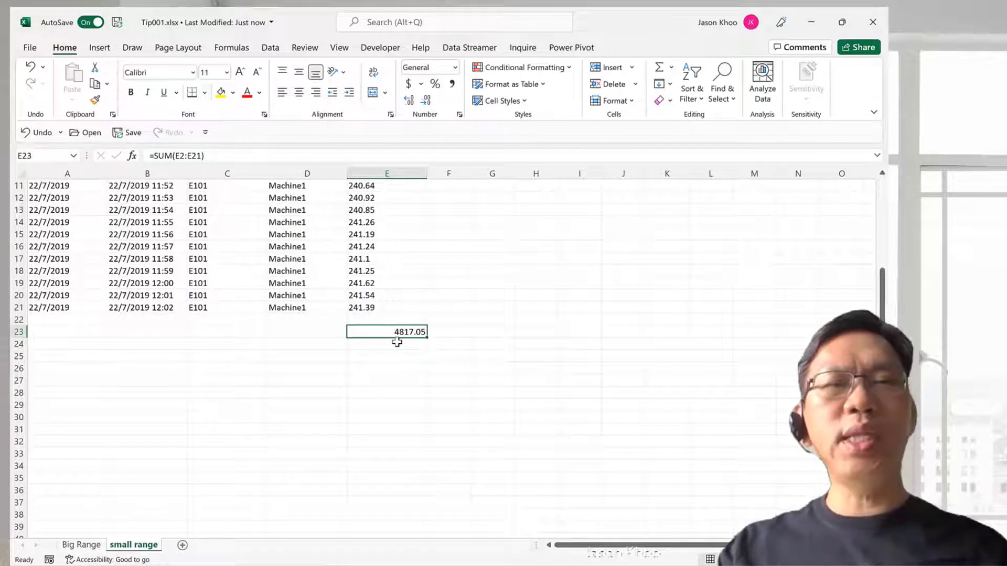
pyautogui.scroll(4, 476, 330)
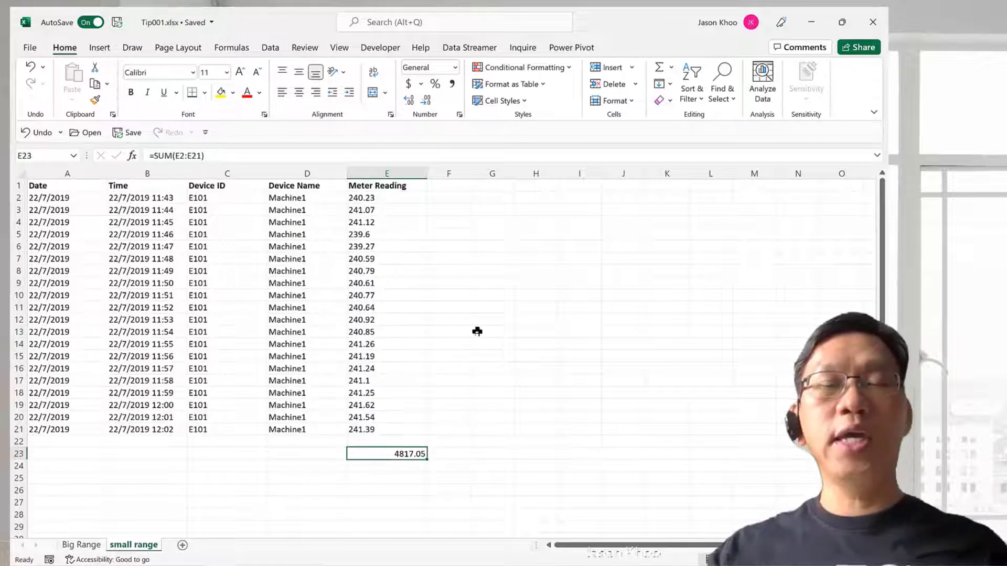